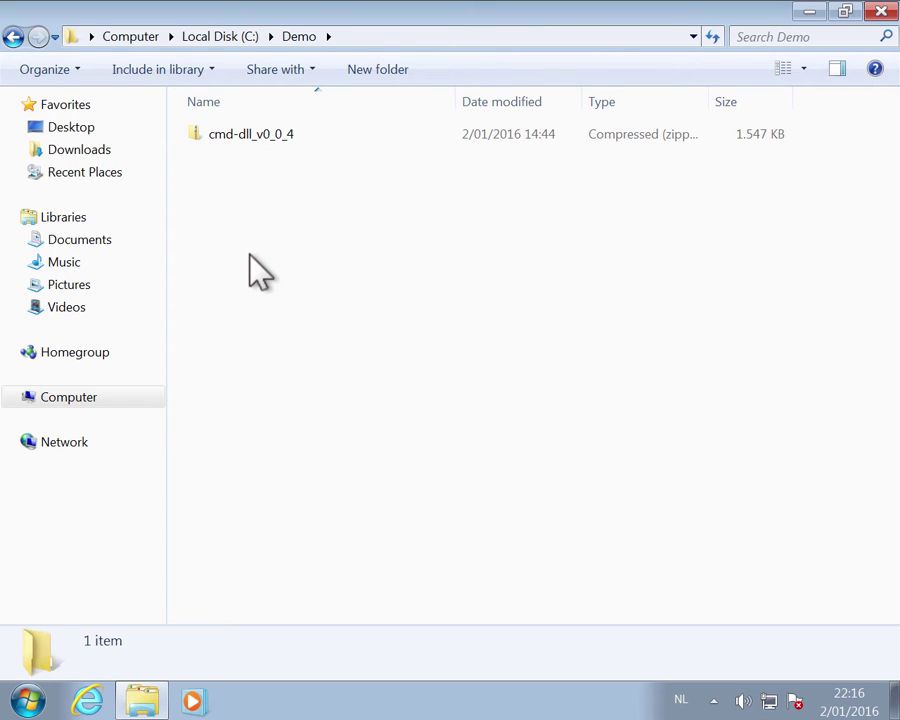
Extract the cmd-dll_v0_0_4 archive into the current Demo folder with 7-Zip
left_click(246, 141)
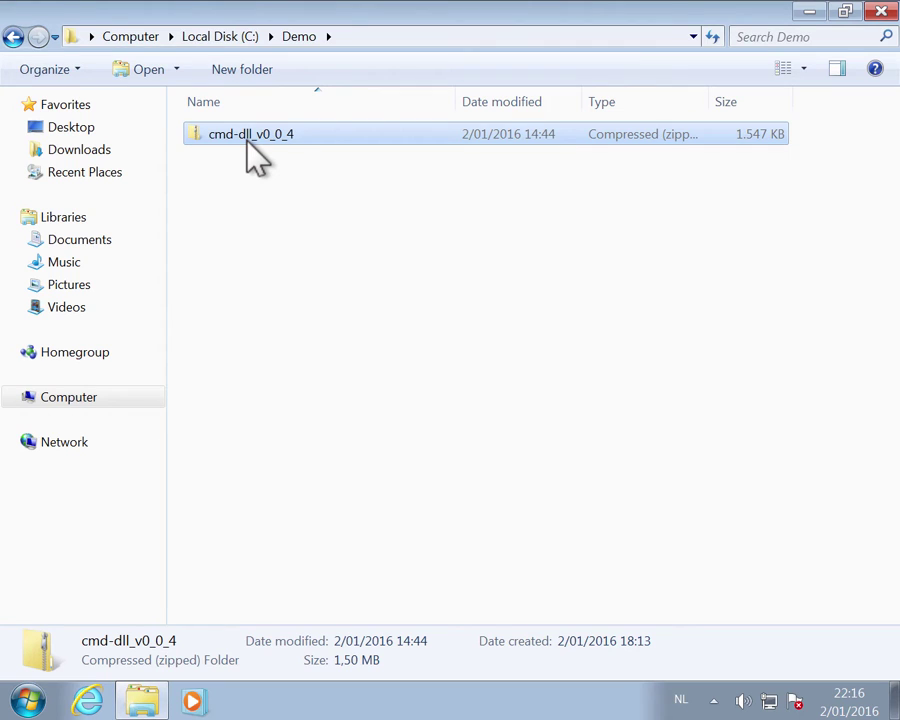
right_click(247, 141)
mouse_move(327, 218)
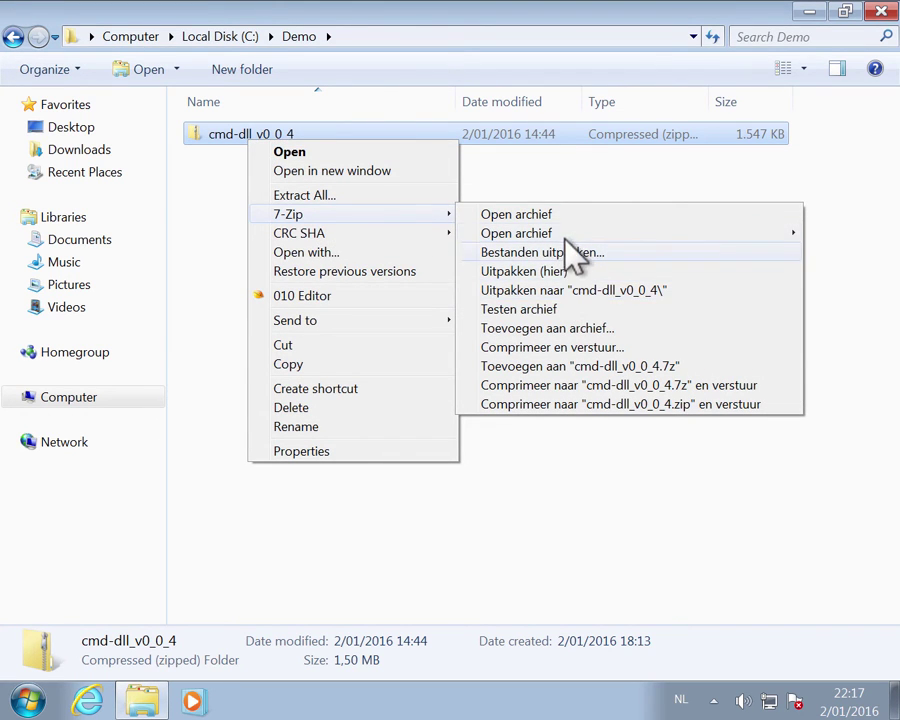
left_click(566, 271)
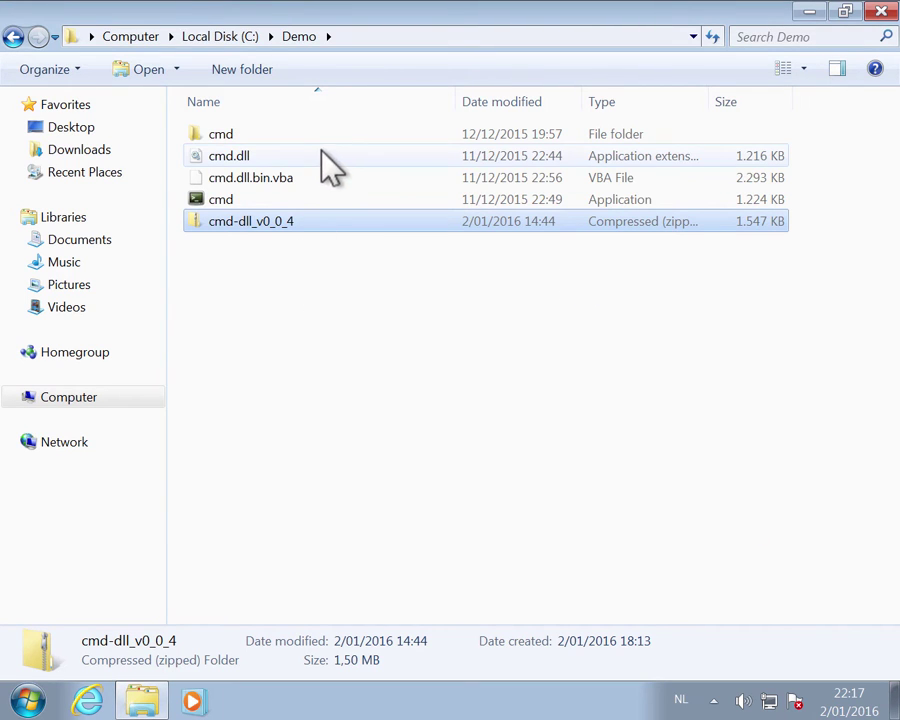
Open the extracted cmd.dll.bin.vba file in 010 Editor
left_click(256, 202)
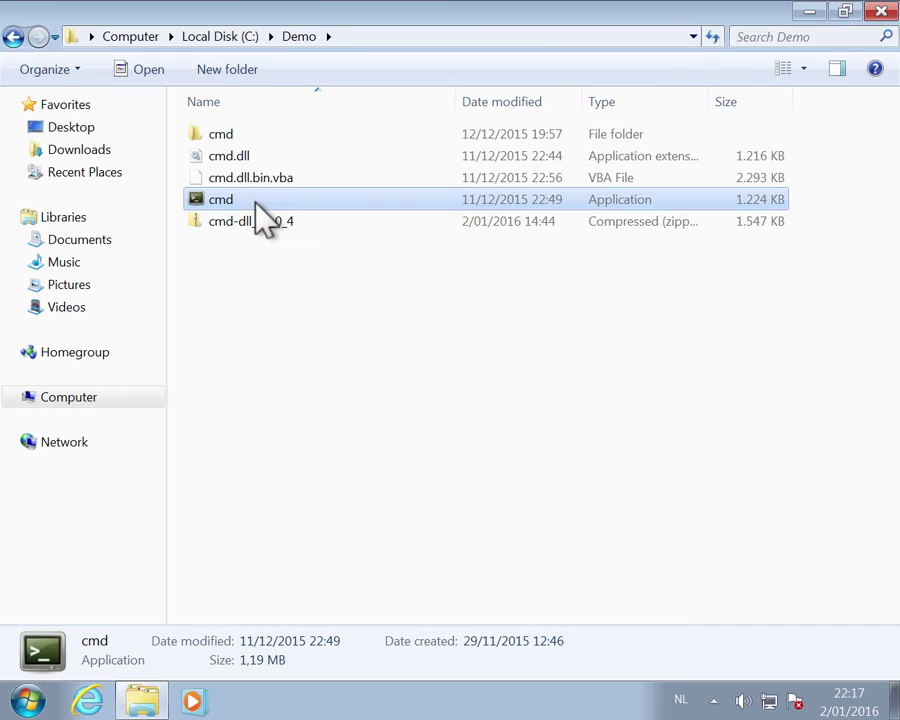
left_click(262, 156)
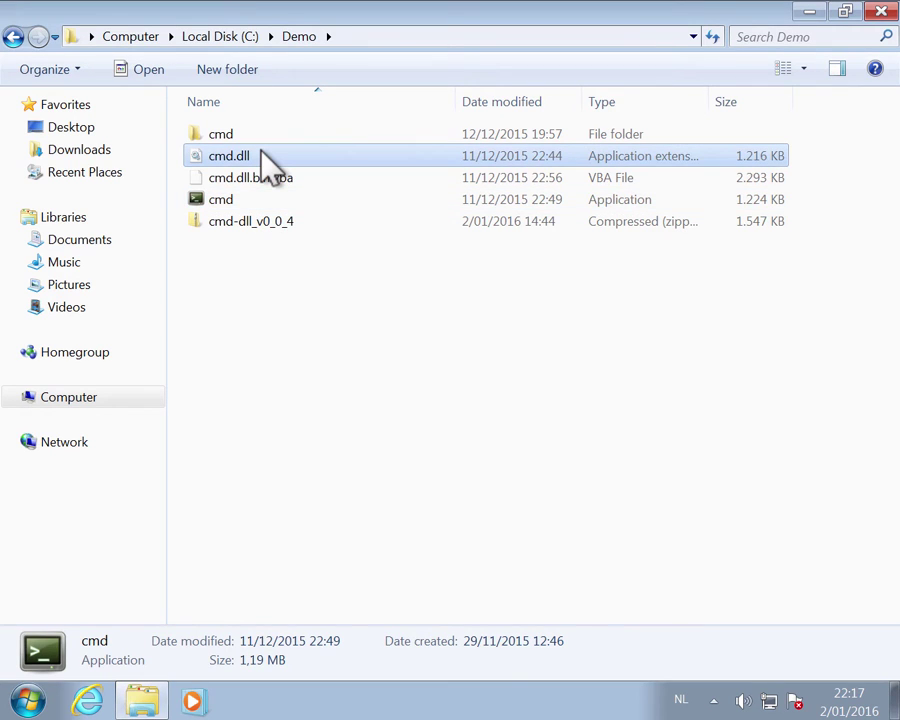
left_click(297, 183)
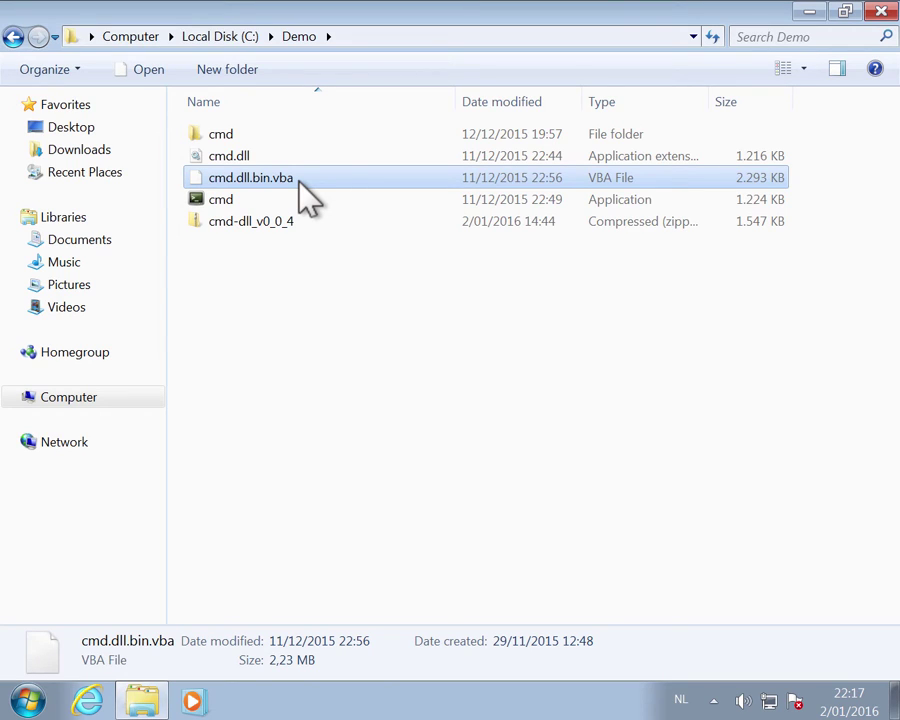
left_click(301, 177)
key("Escape")
left_click(307, 254)
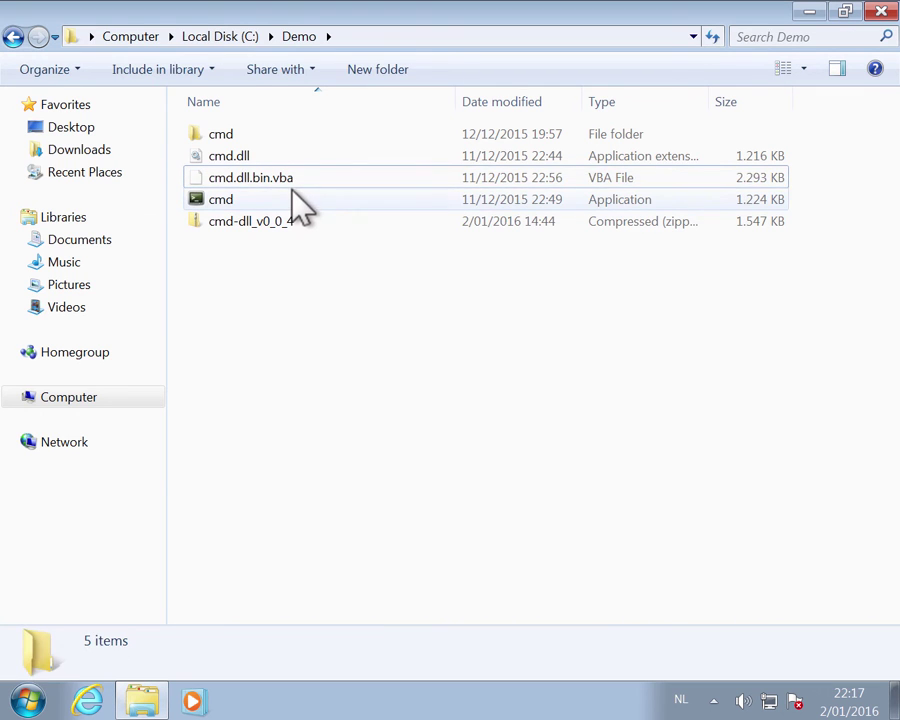
right_click(297, 177)
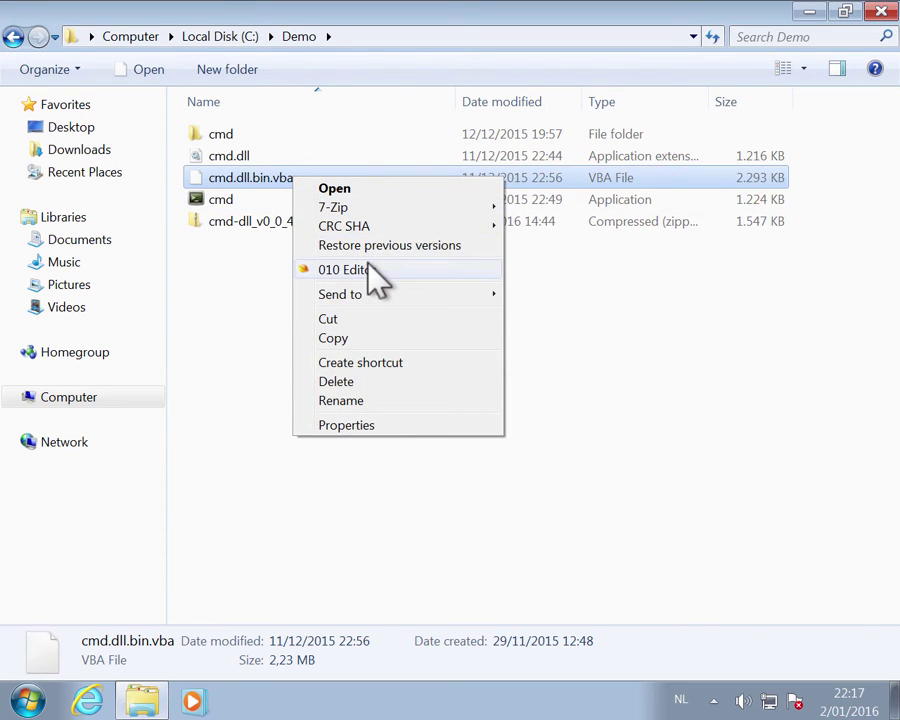
left_click(369, 269)
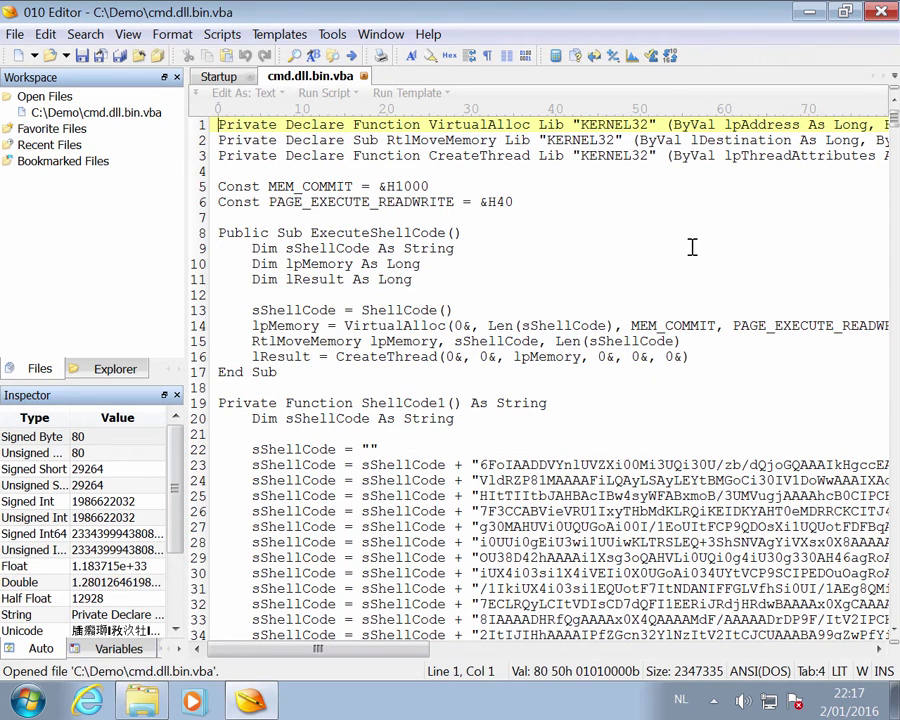
Start Microsoft Excel 2010 and enable the Developer tab in its ribbon customization options
left_click(27, 702)
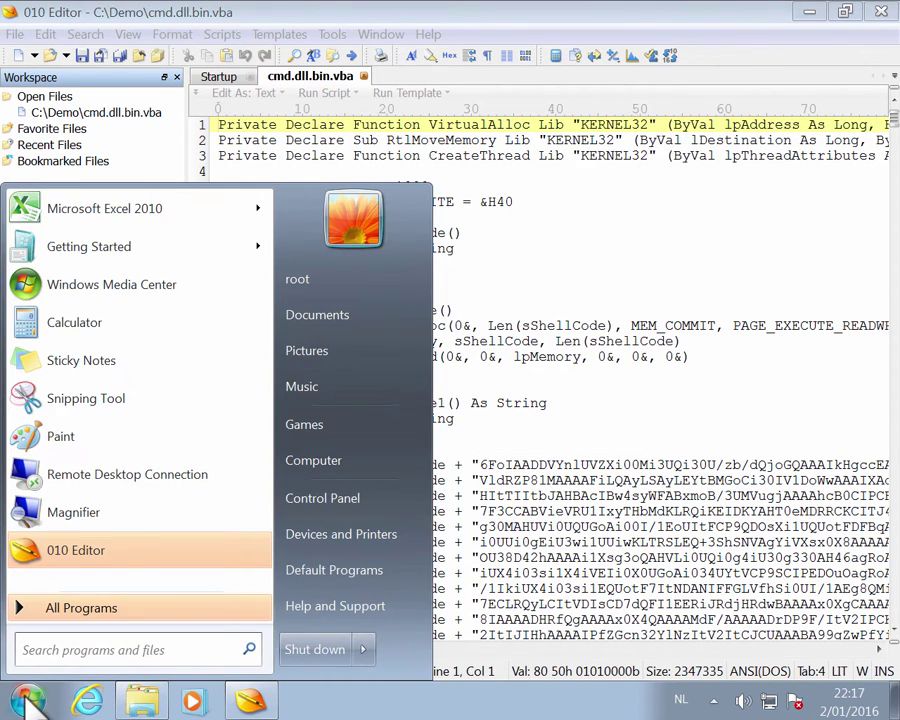
left_click(135, 212)
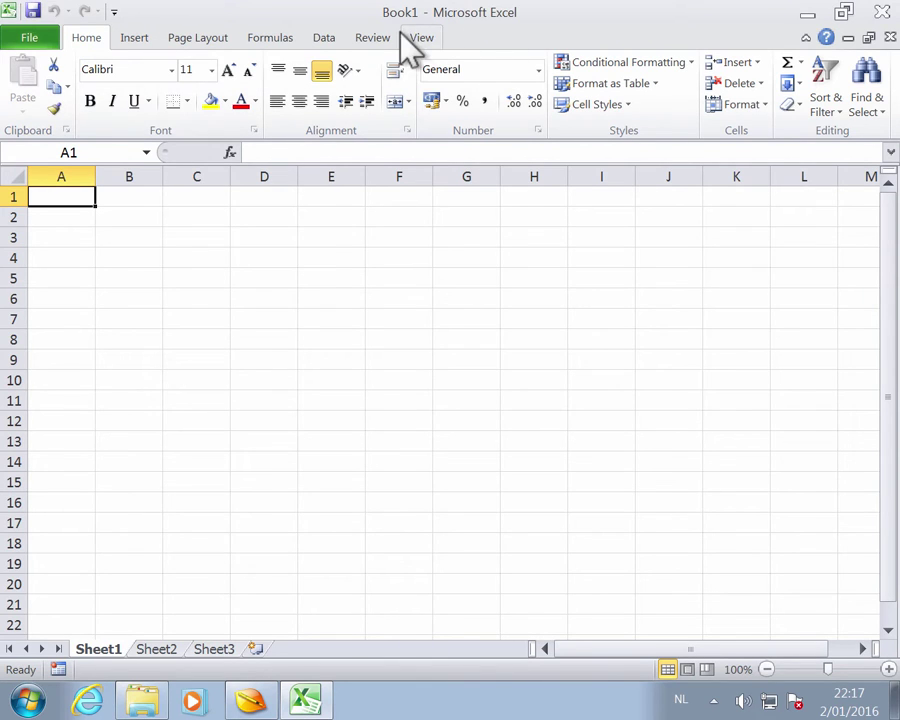
left_click(35, 44)
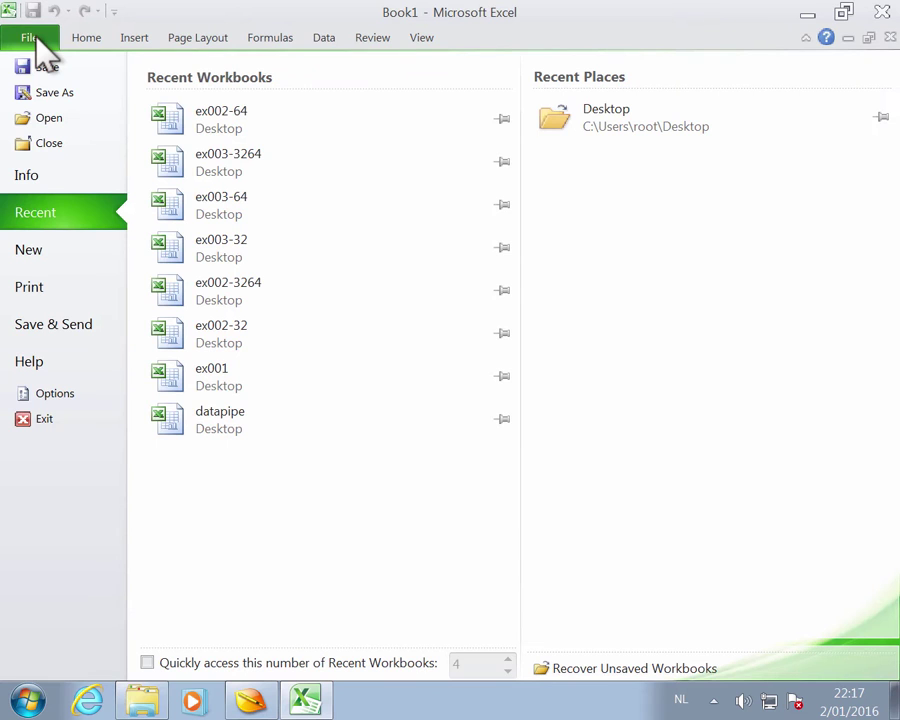
left_click(73, 392)
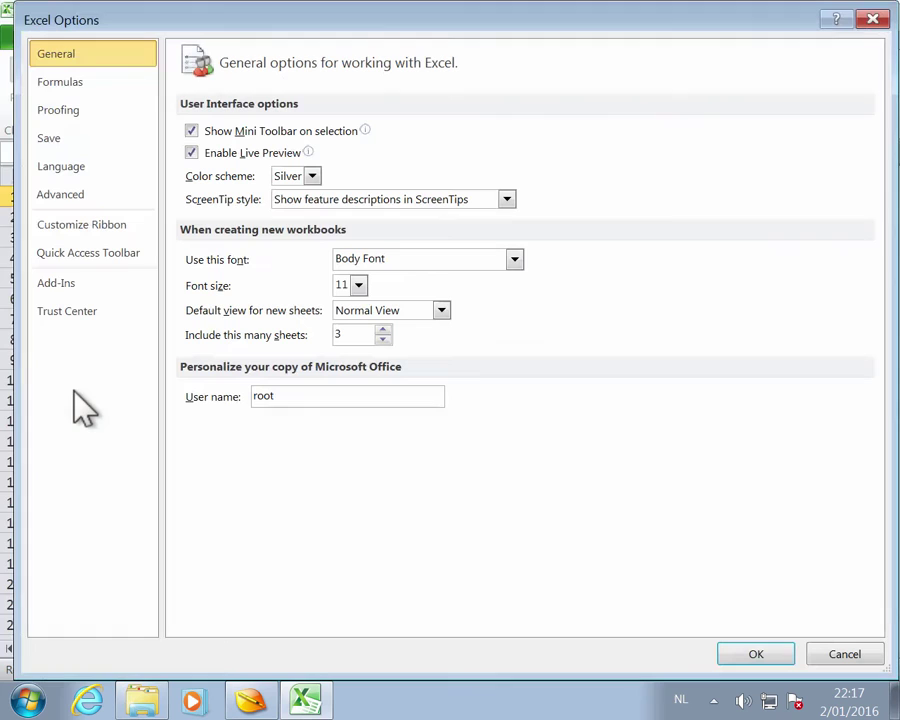
left_click(86, 224)
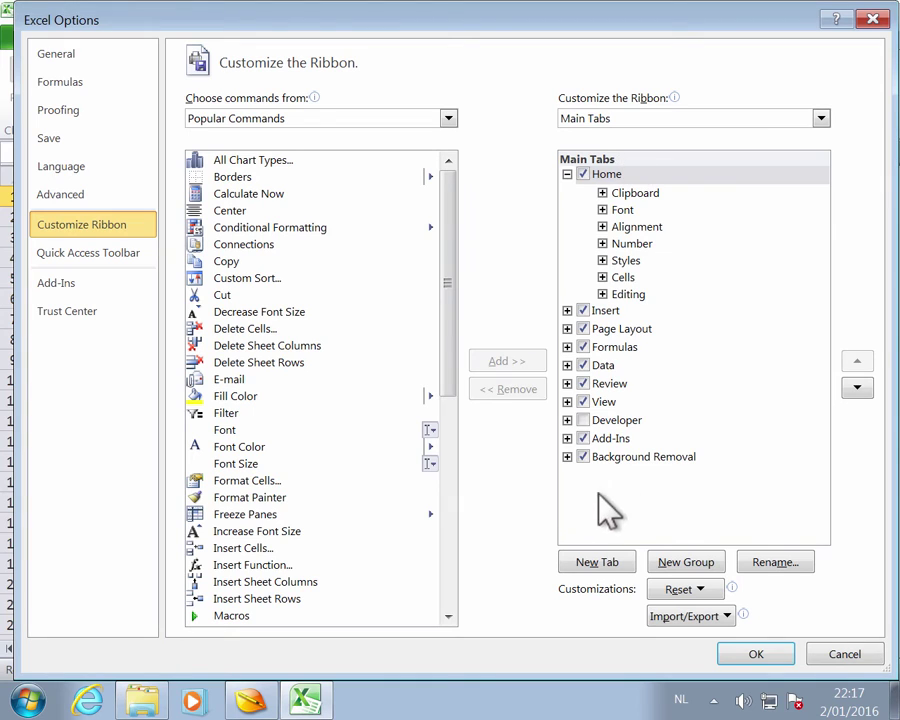
left_click(583, 421)
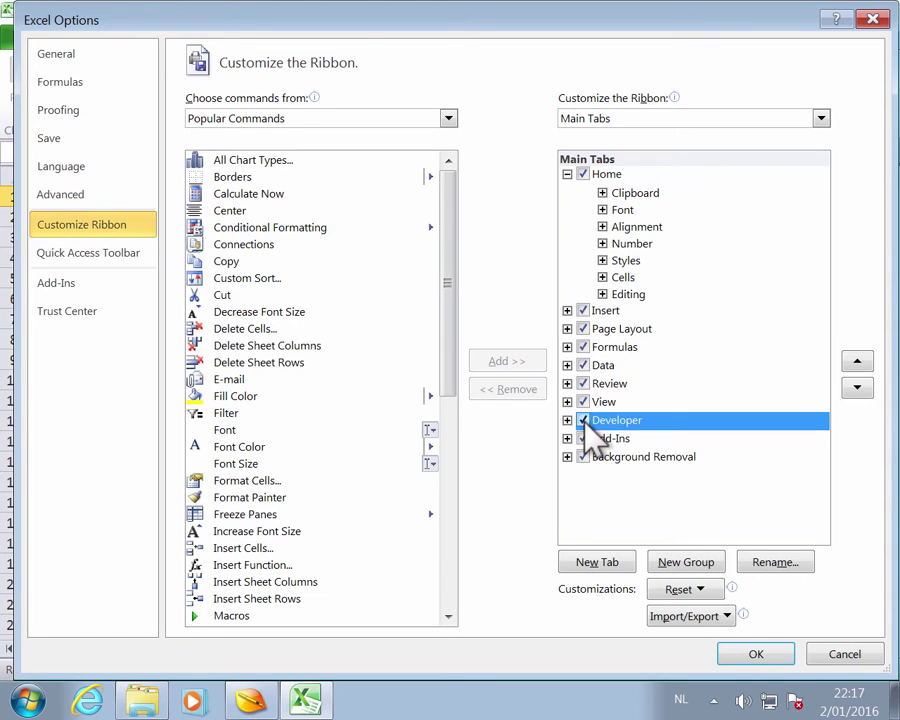
left_click(752, 655)
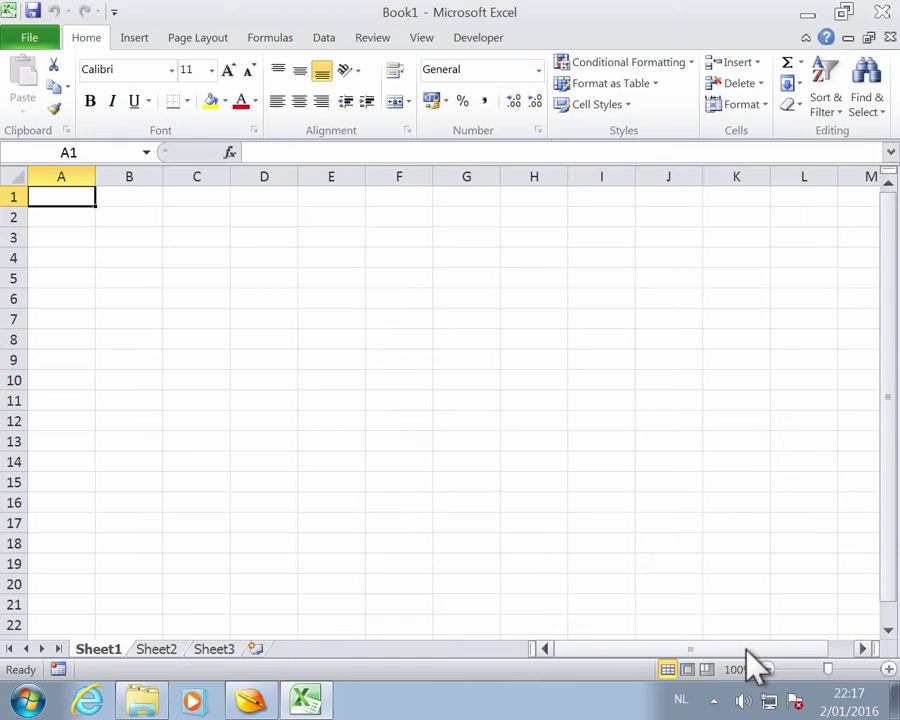
Open the code module of Sheet1 in the Visual Basic editor
left_click(480, 38)
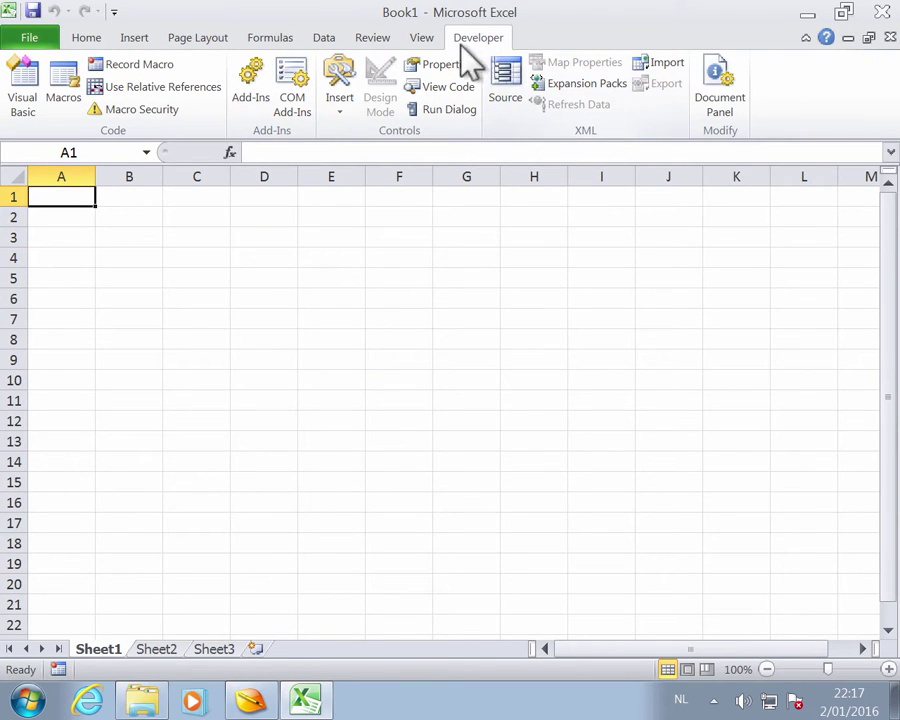
left_click(32, 108)
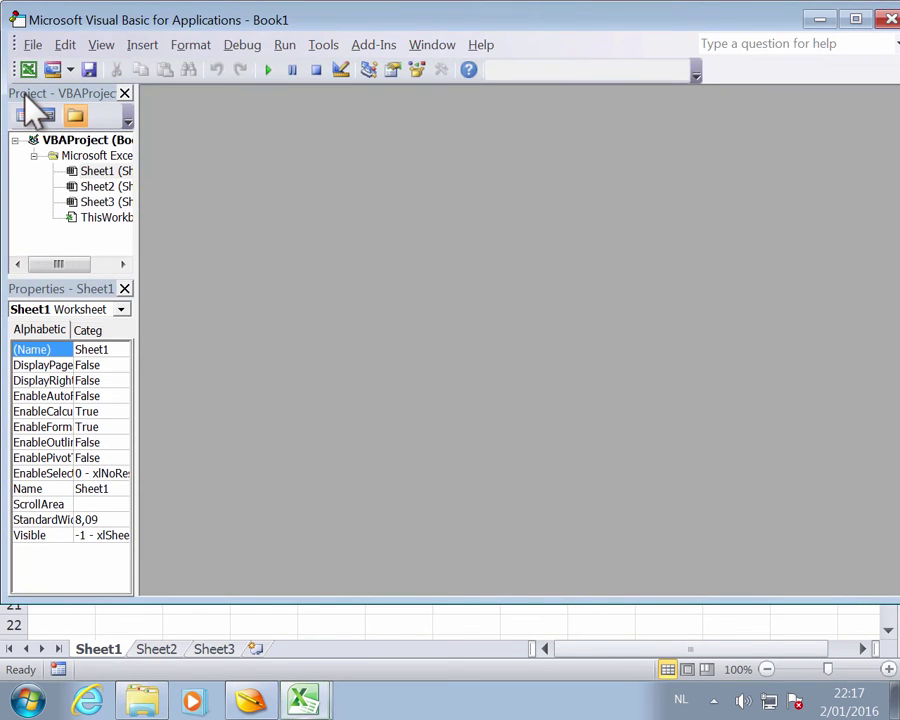
double_click(100, 171)
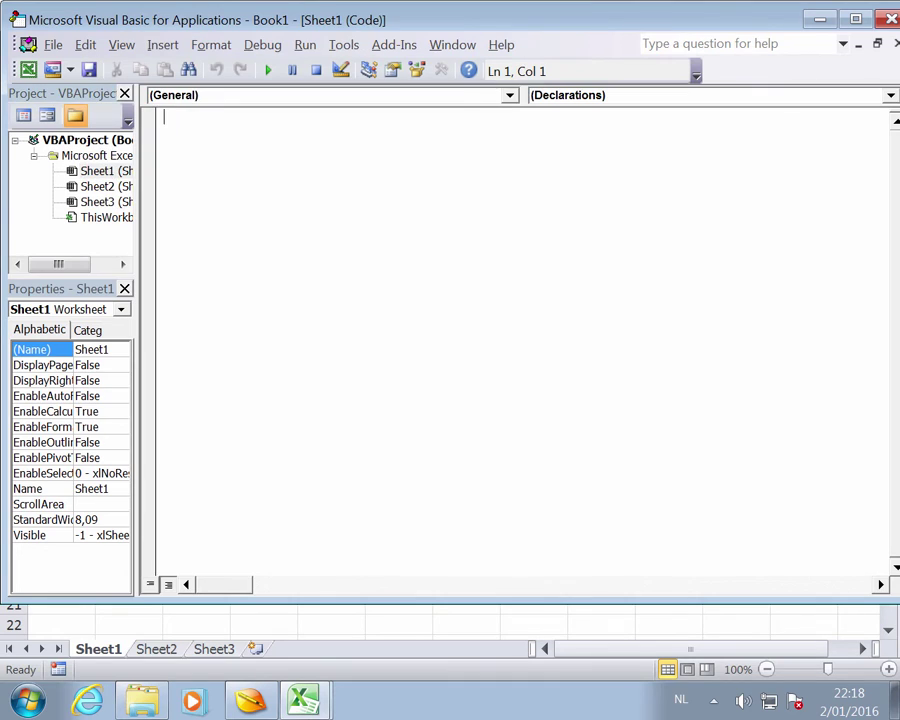
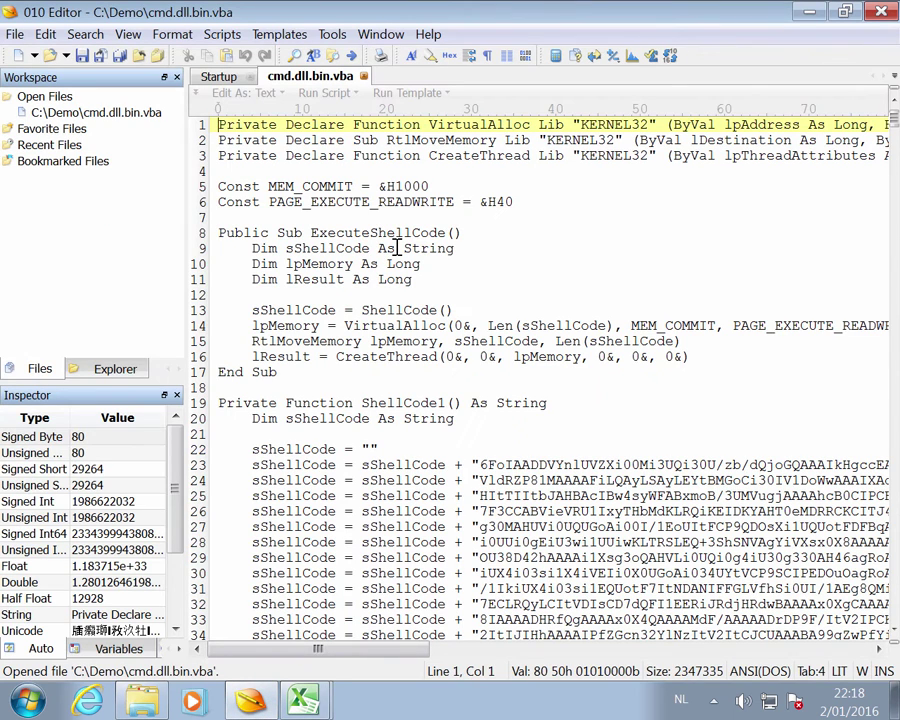
Copy the entire cmd.dll.bin.vba code from 010 Editor into Sheet1's code module in the Visual Basic editor
left_click(398, 247)
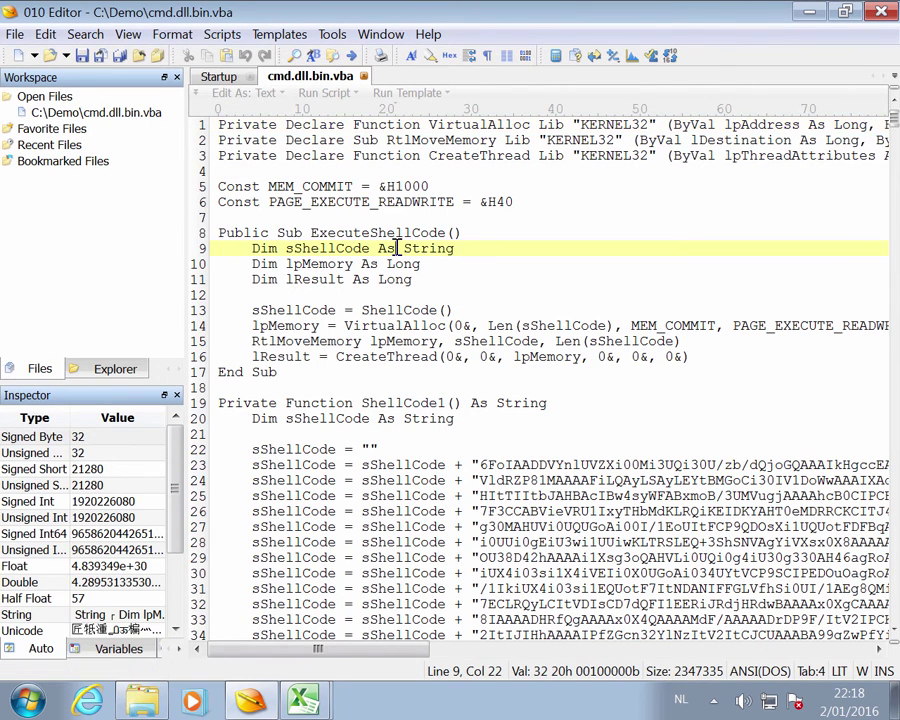
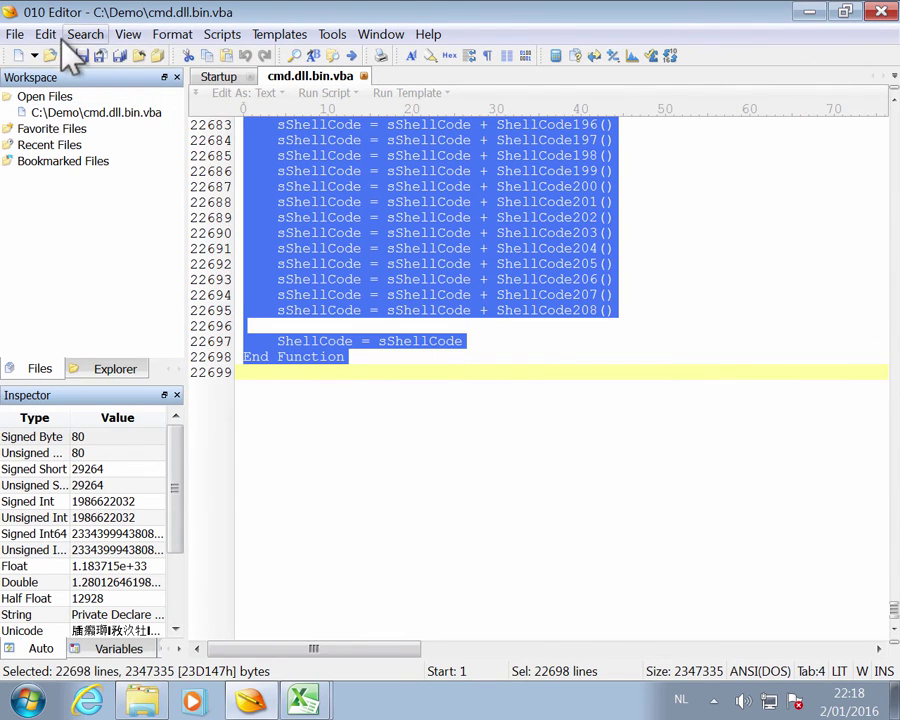
left_click(44, 32)
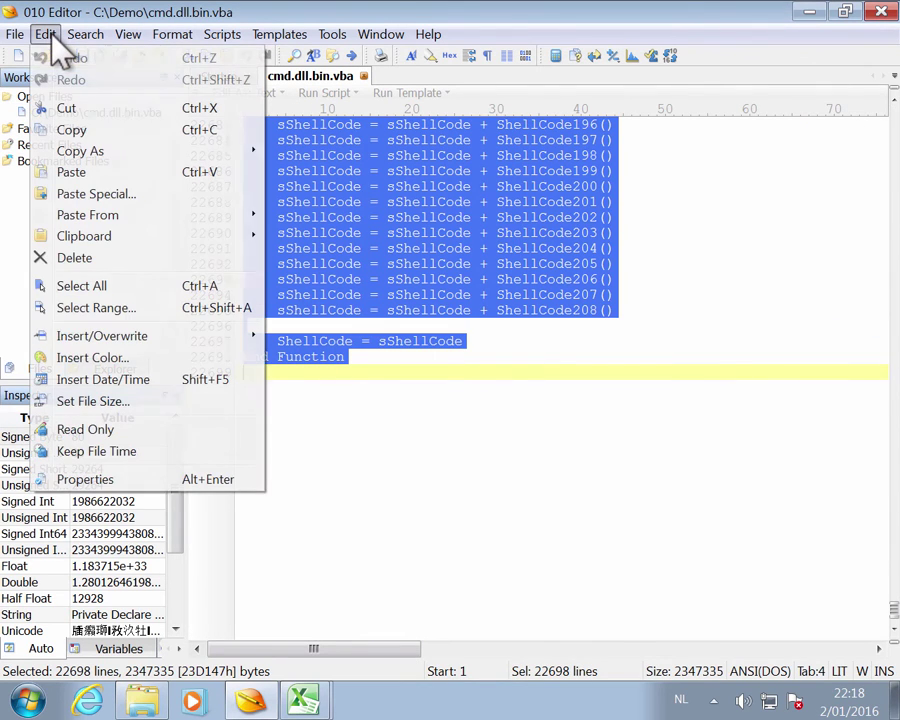
left_click(96, 130)
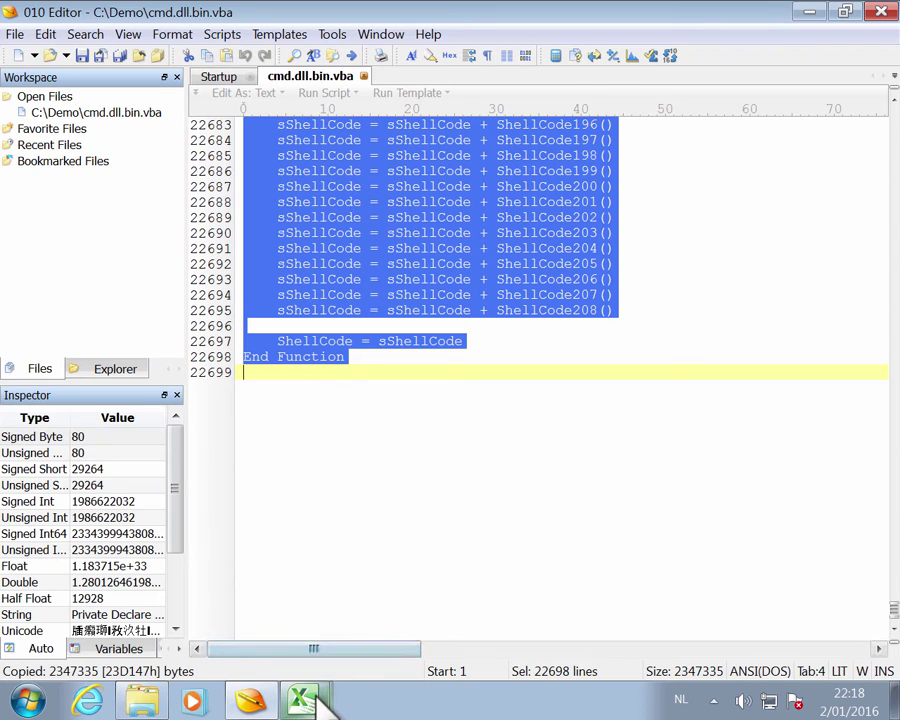
mouse_move(300, 700)
left_click(297, 660)
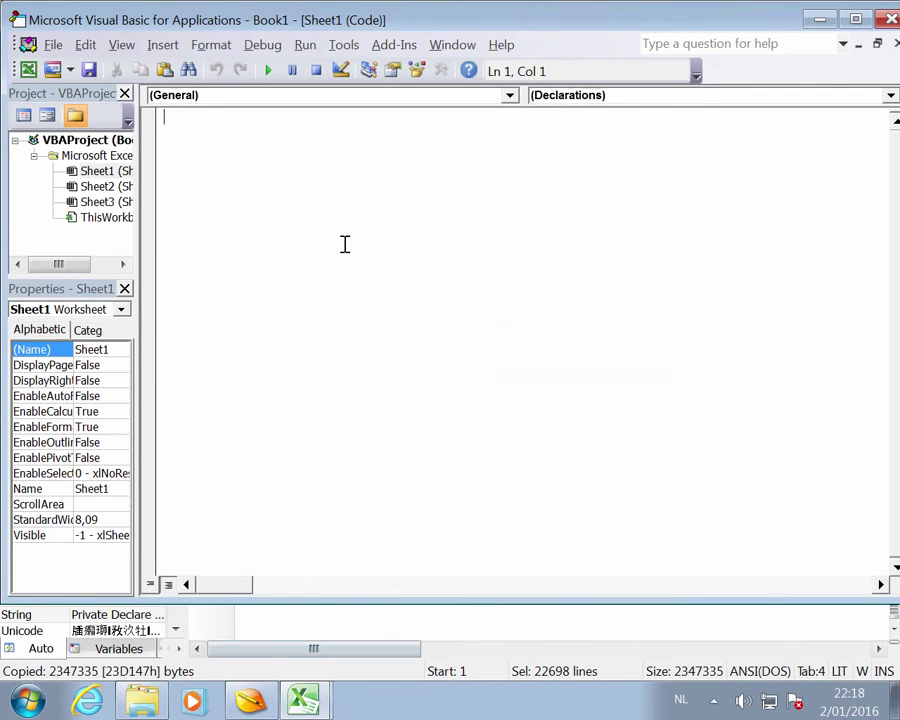
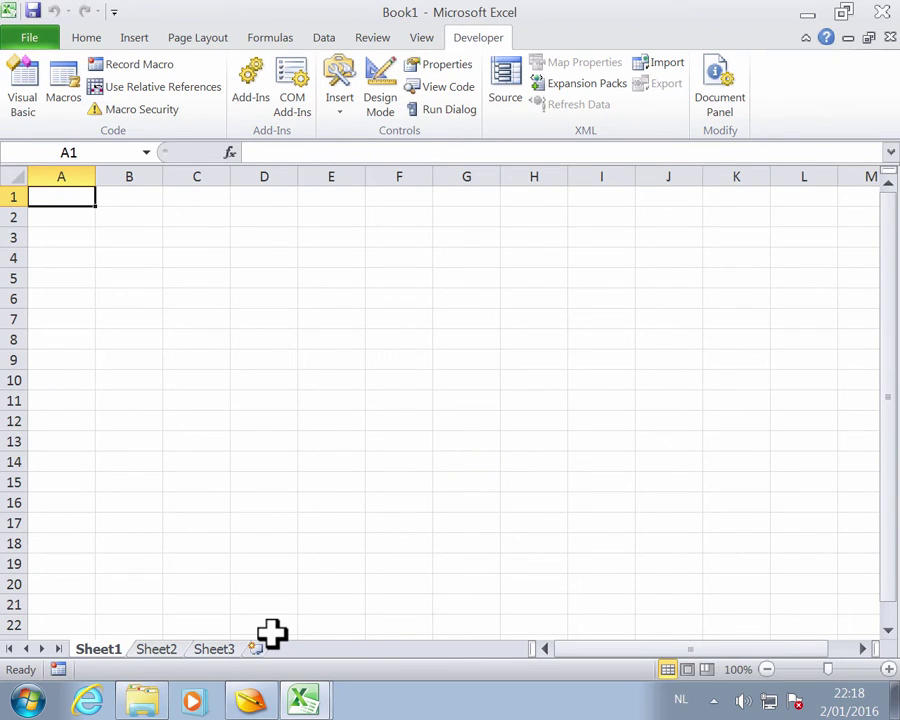
Draw a form-control button over cells B2:C3 of Sheet1 and assign it the Sheet1.ExecuteShellCode macro
left_click(345, 100)
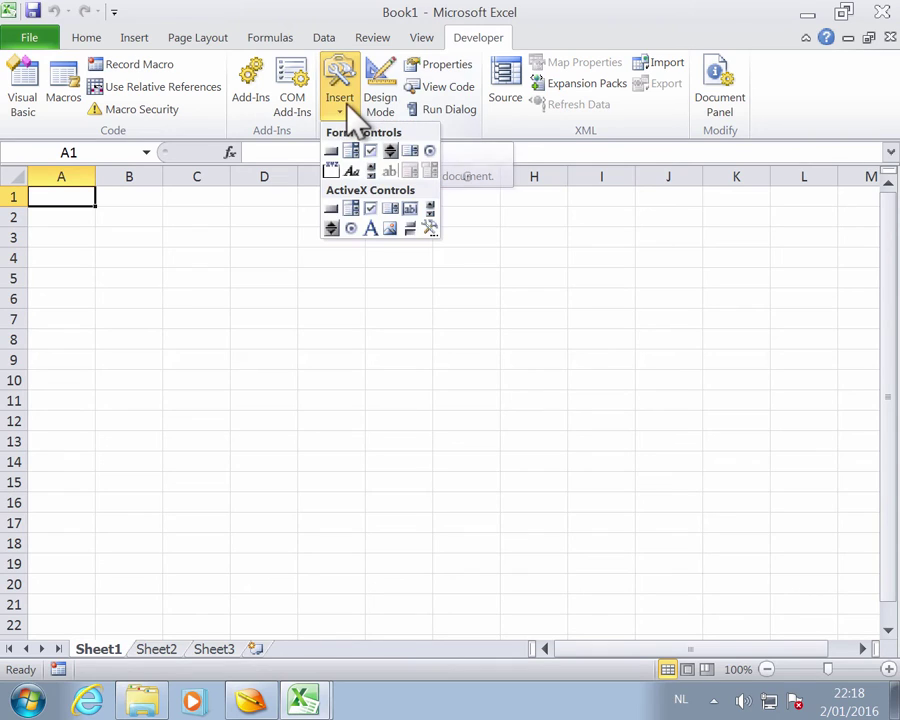
left_click(332, 152)
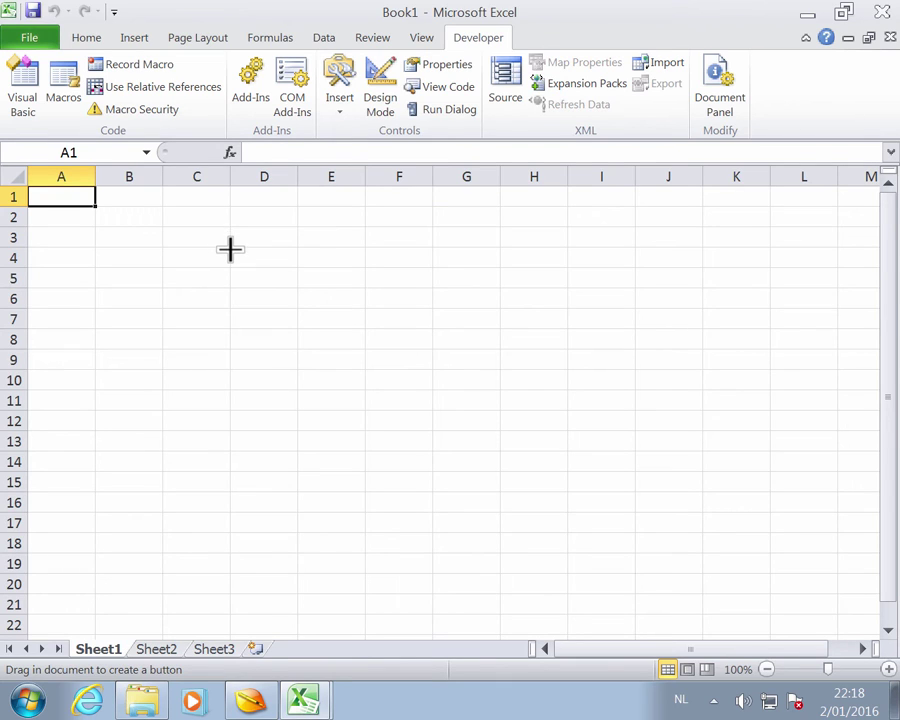
left_click_drag(230, 247, 95, 208)
right_click(95, 210)
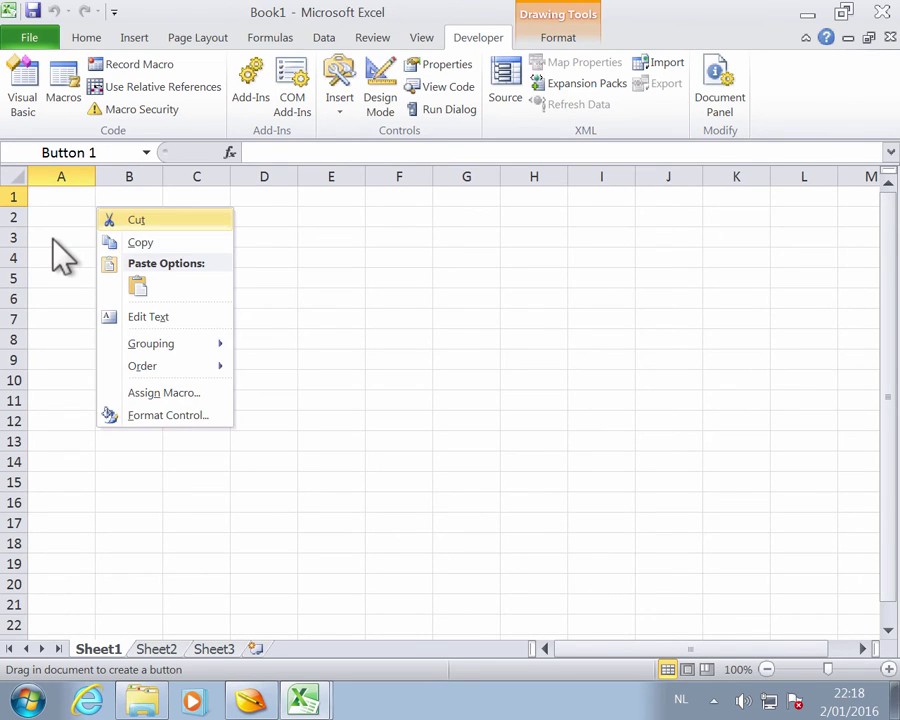
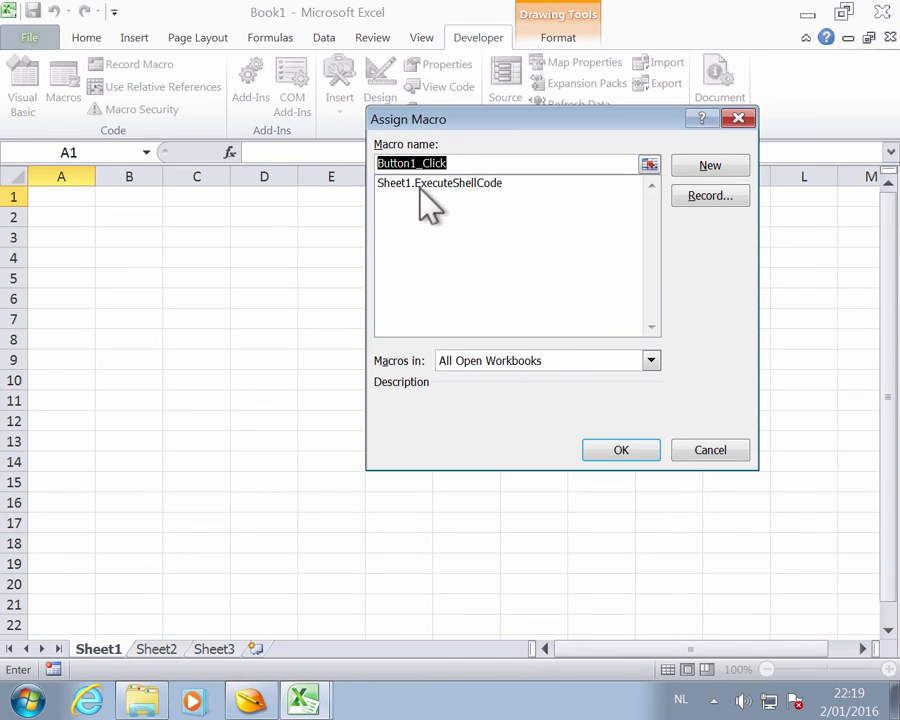
left_click(490, 185)
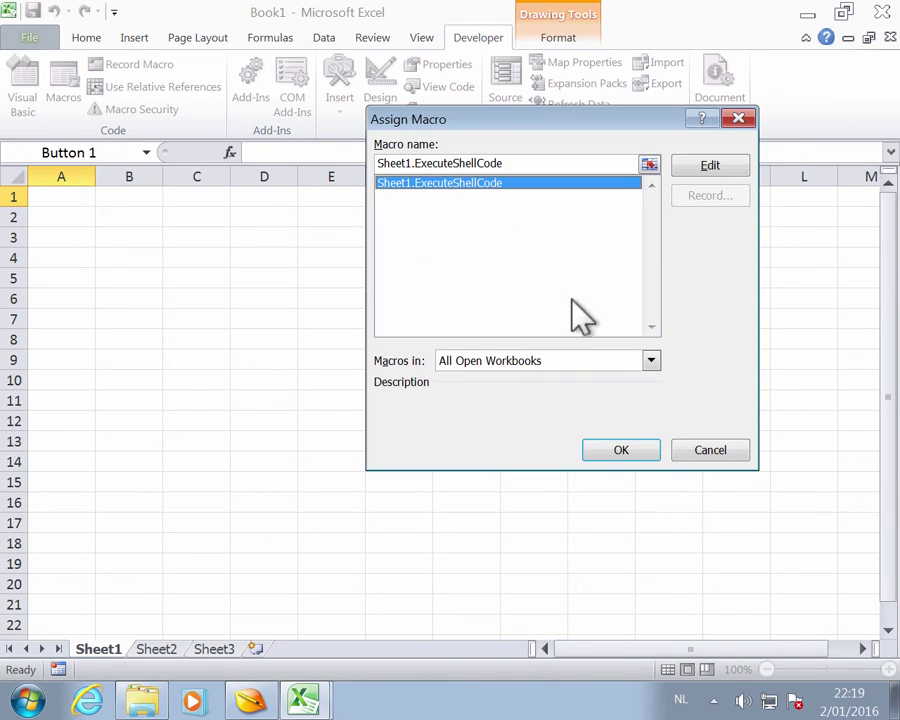
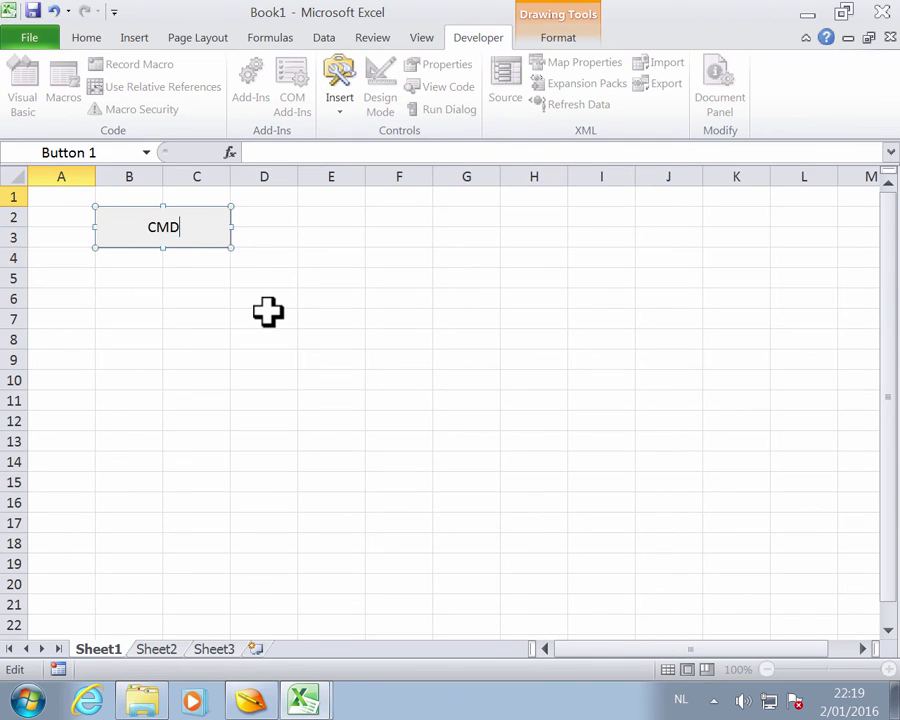
Label the button CMD and return the cell selection to A1
left_click(101, 291)
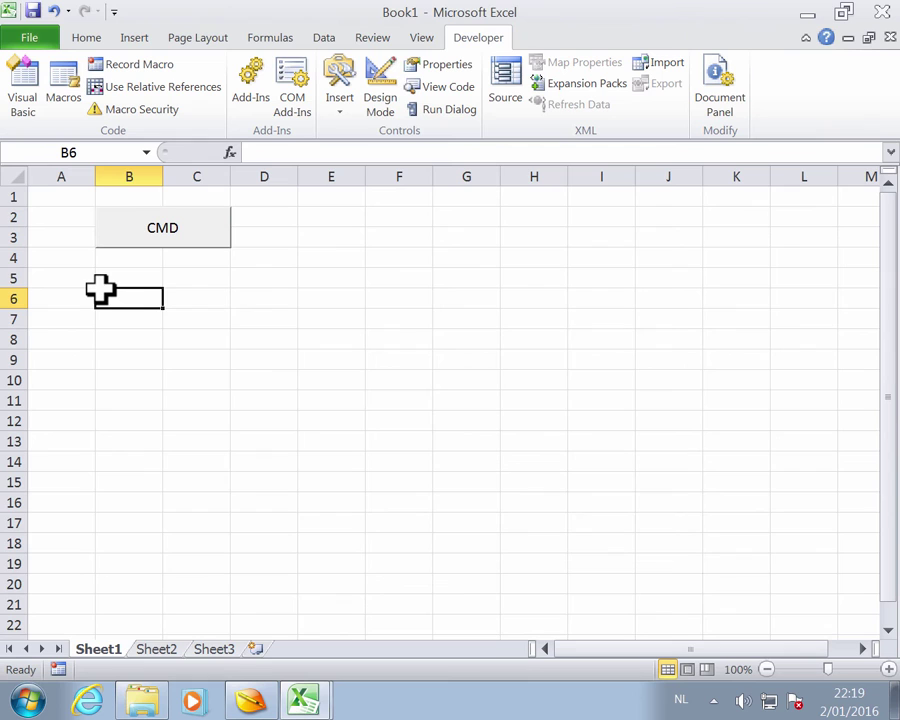
key("Left")
key("Up")
key("ctrl+Home")
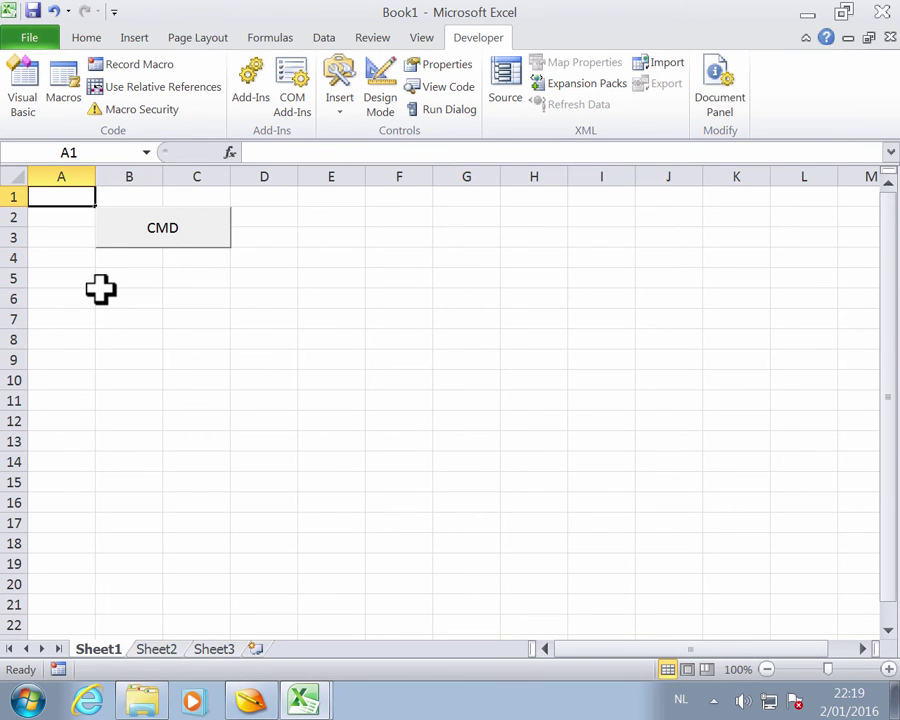
Save the workbook as cmd in the C:\Demo folder, using the Excel 97-2003 Workbook format
left_click(29, 37)
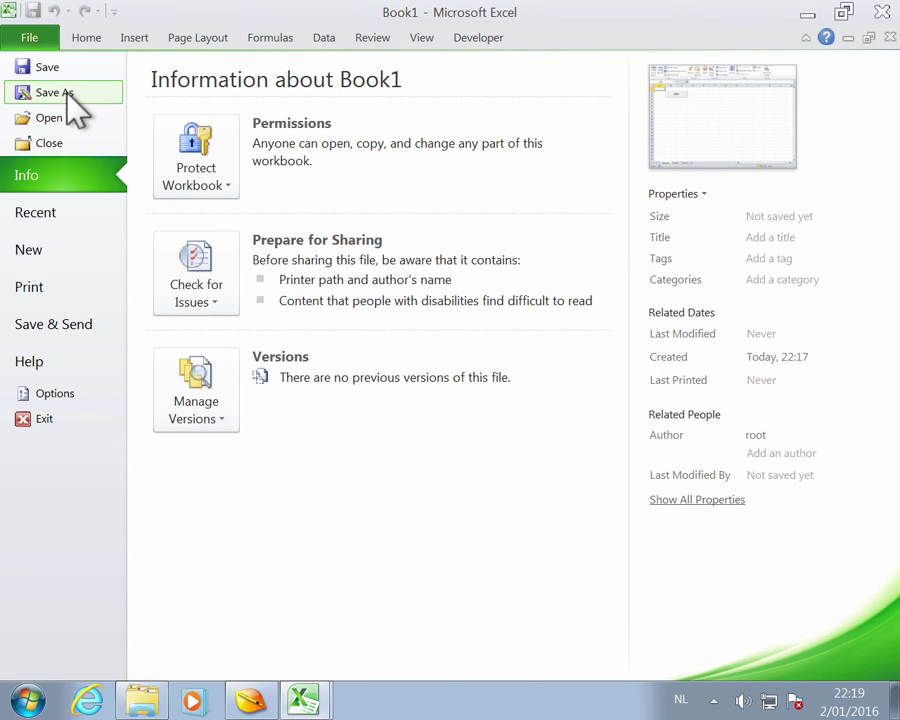
left_click(68, 97)
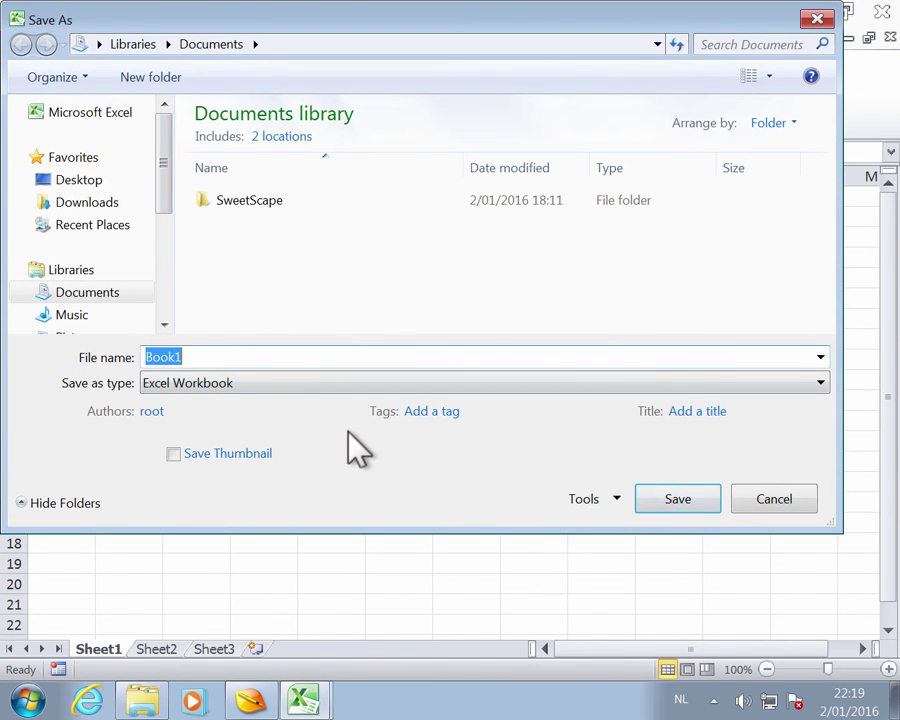
type("cmd")
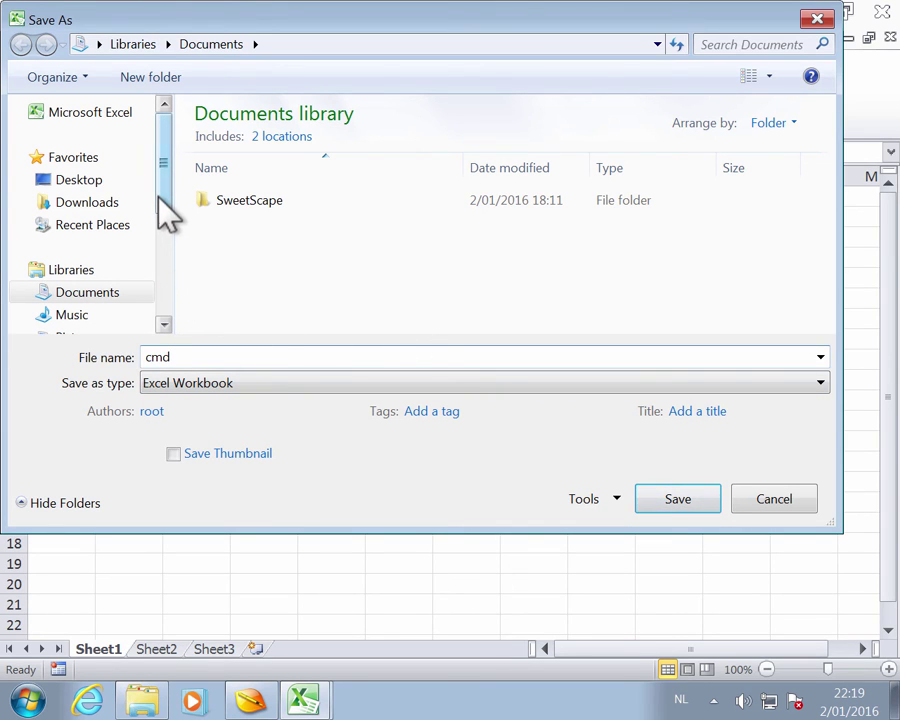
left_click_drag(163, 190, 163, 252)
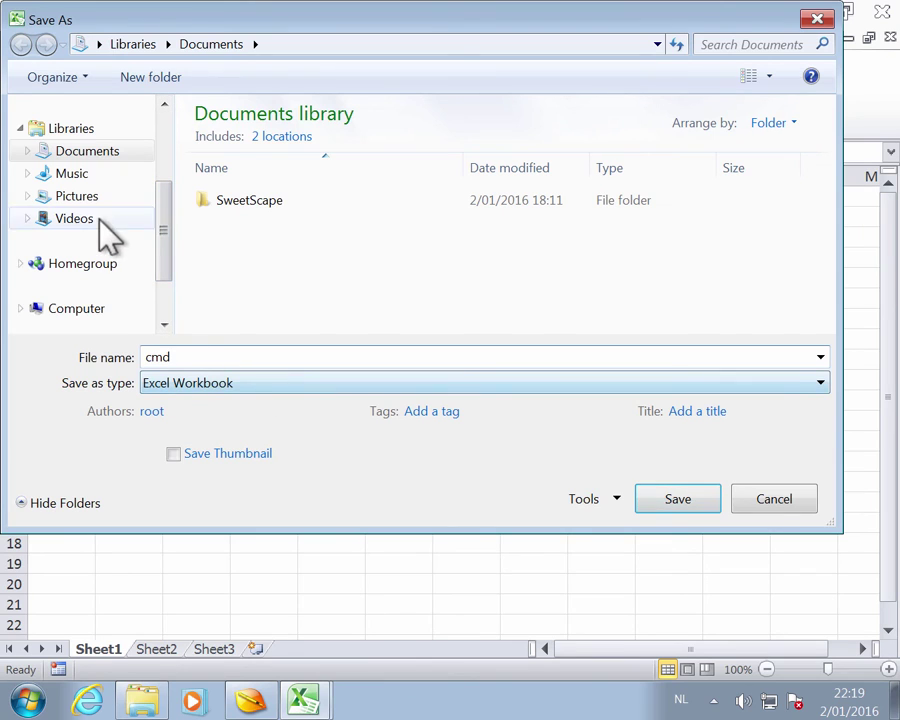
left_click(100, 309)
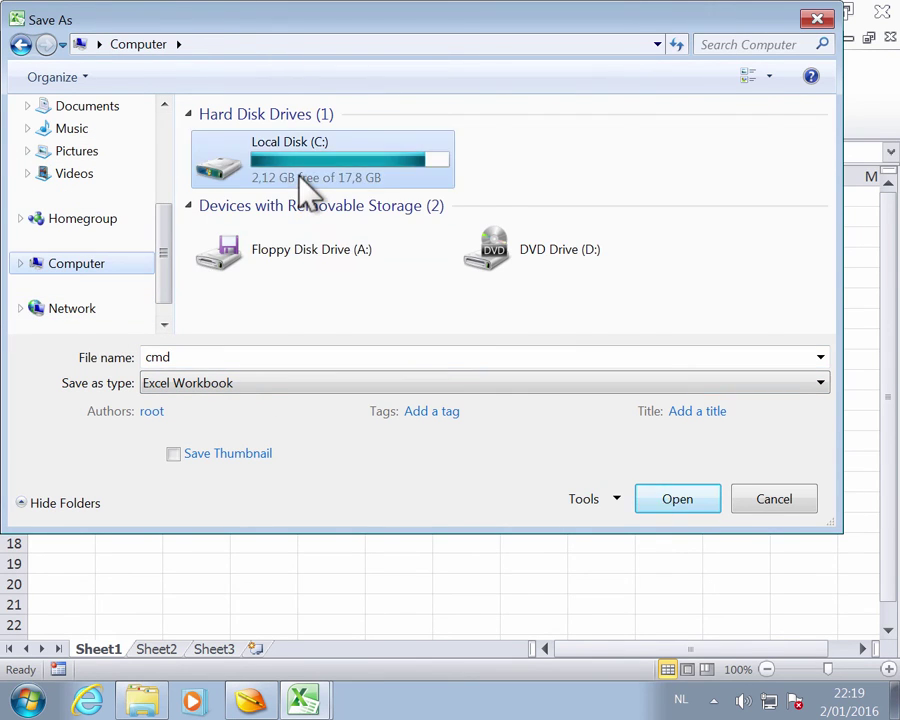
double_click(302, 177)
double_click(254, 148)
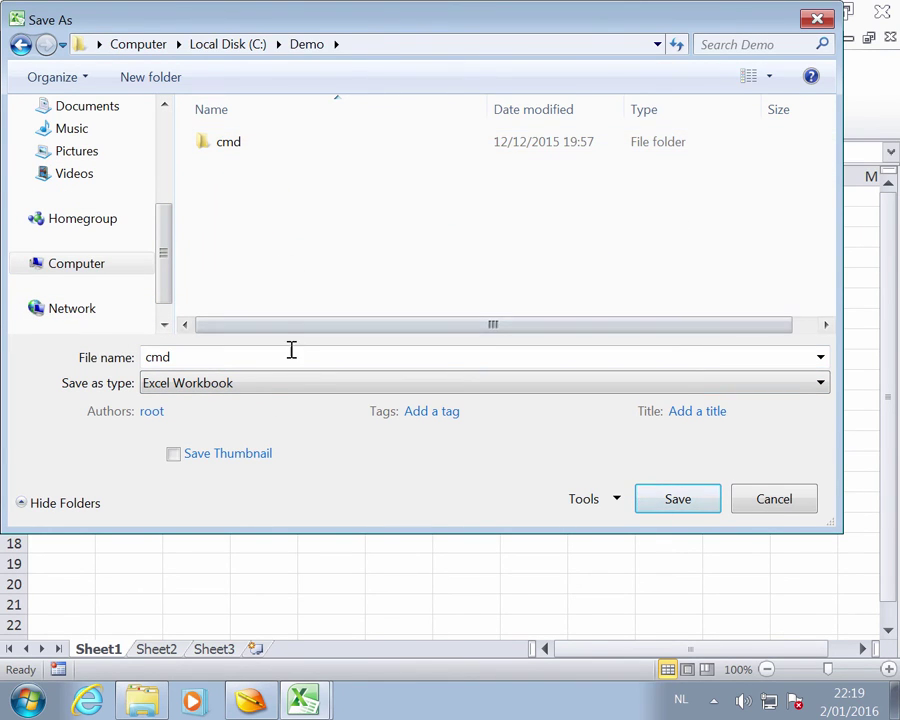
left_click(277, 383)
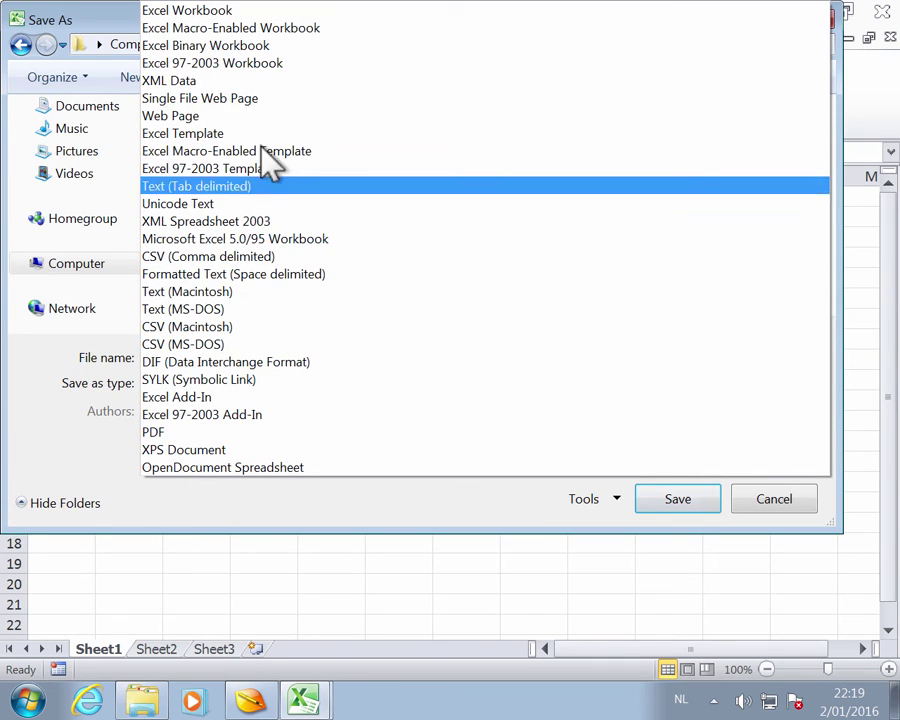
left_click(284, 82)
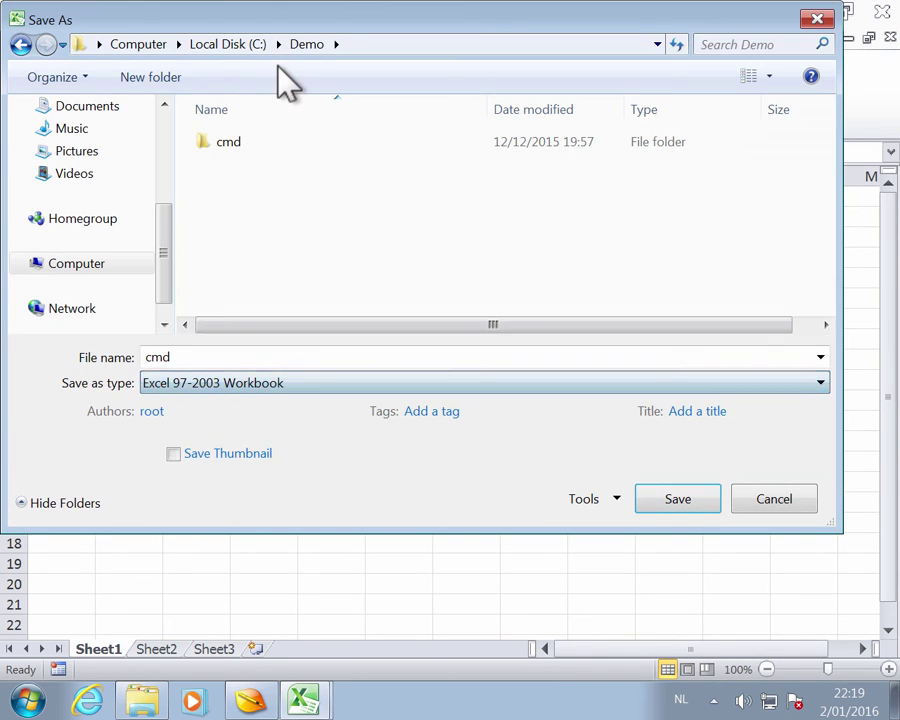
left_click(675, 500)
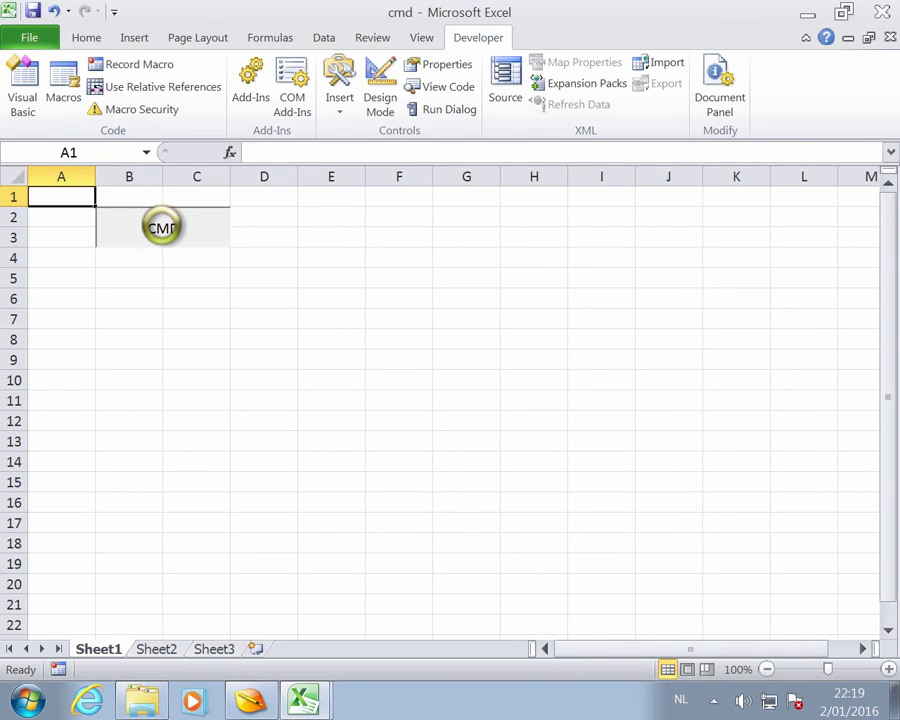
Run the macro assigned to the CMD button and execute help dll in the command console it opens
left_click(161, 228)
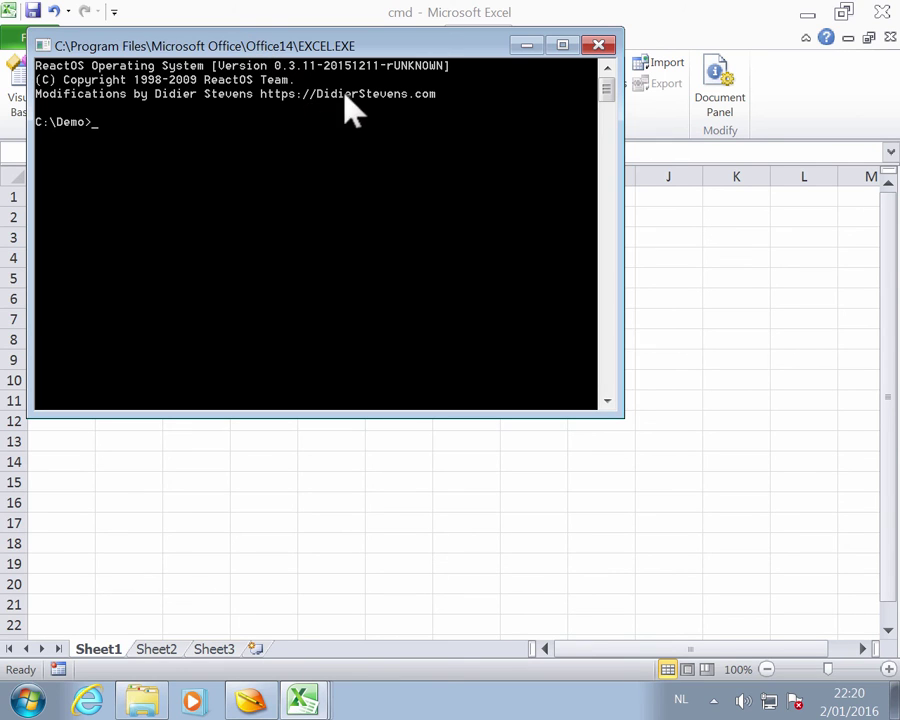
left_click_drag(255, 50, 395, 161)
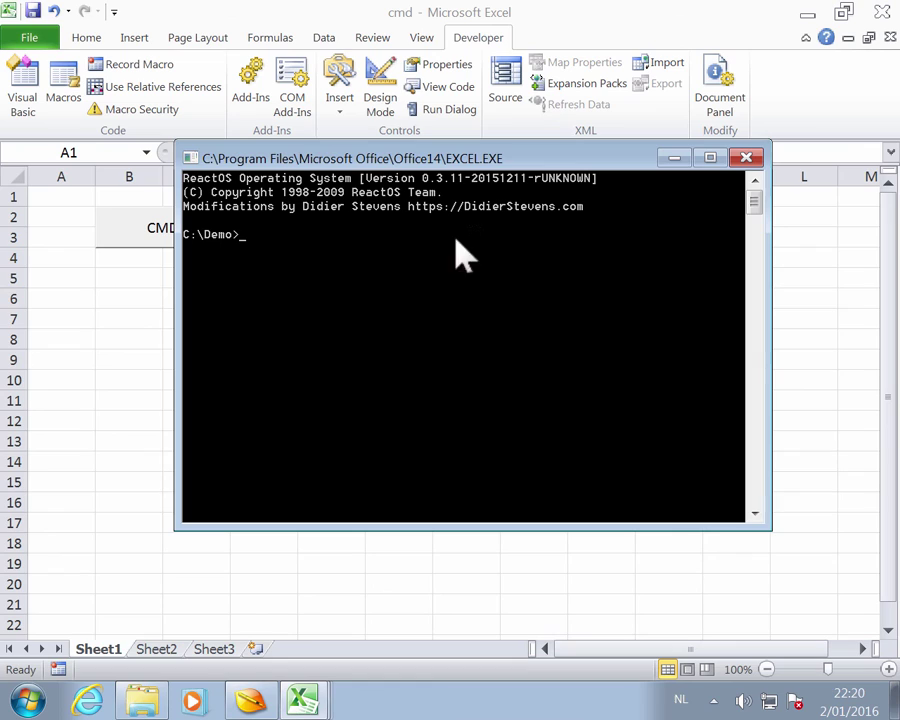
type("help dll")
key("Return")
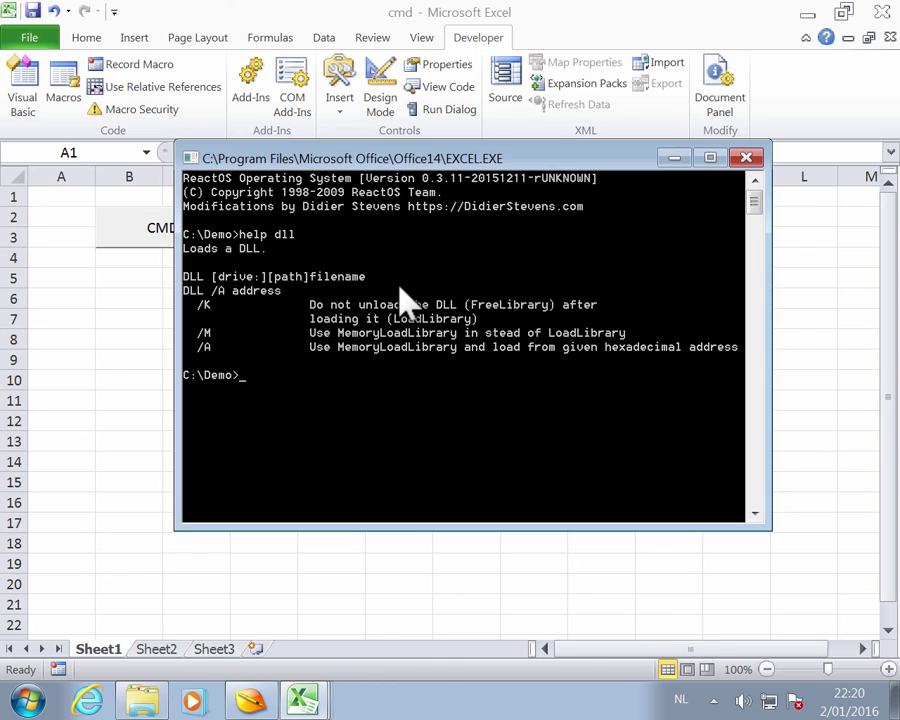
Execute help info in the command console and start entering the help command for privileges
type("help inf")
type("o")
key("Return")
type("help privileg")
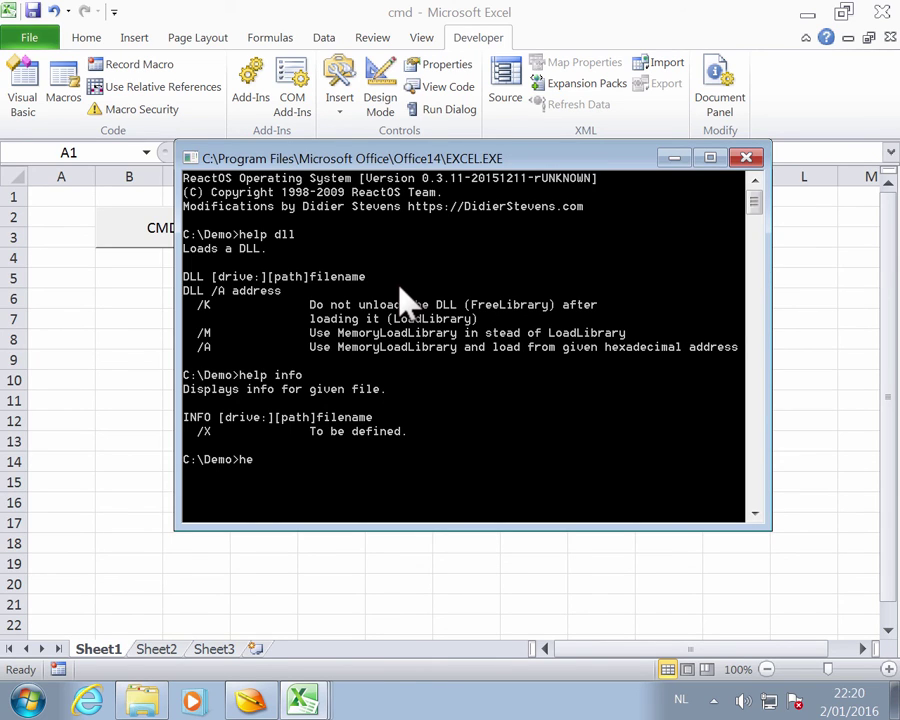